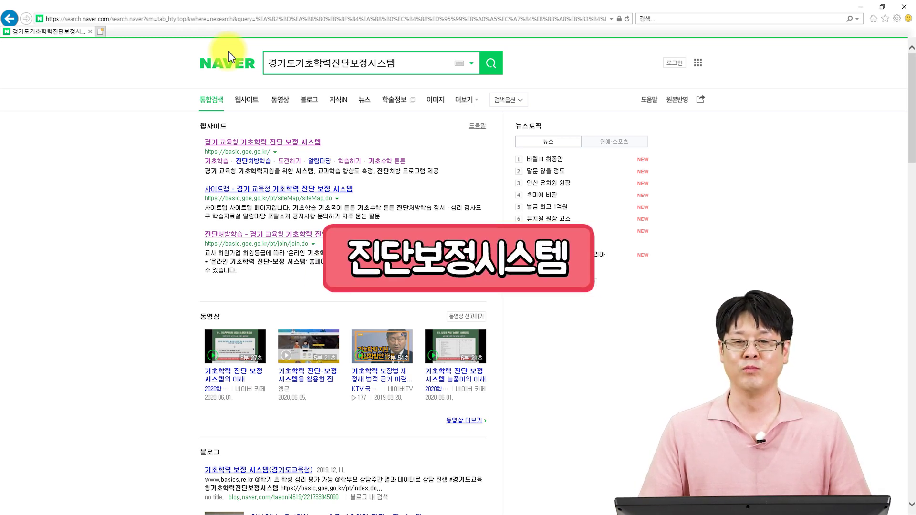
Open the 경기 기초학력 진단-보정 시스템 membership page from the search results and start the teacher (교사) registration.
left_click(262, 233)
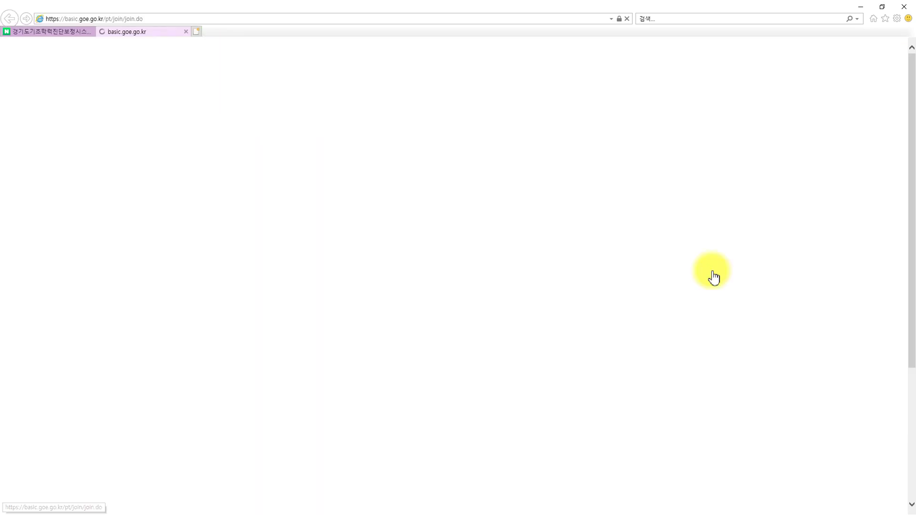
scroll(680, 285, "down", 2)
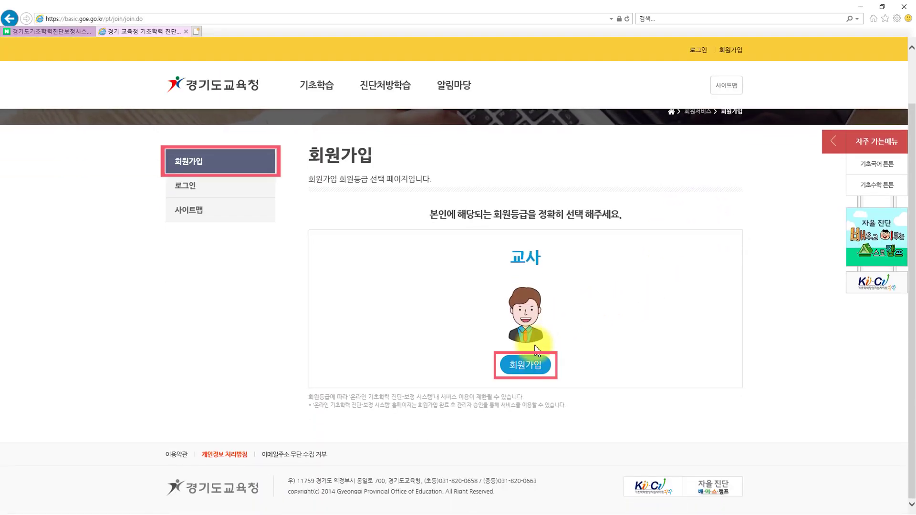
left_click(528, 367)
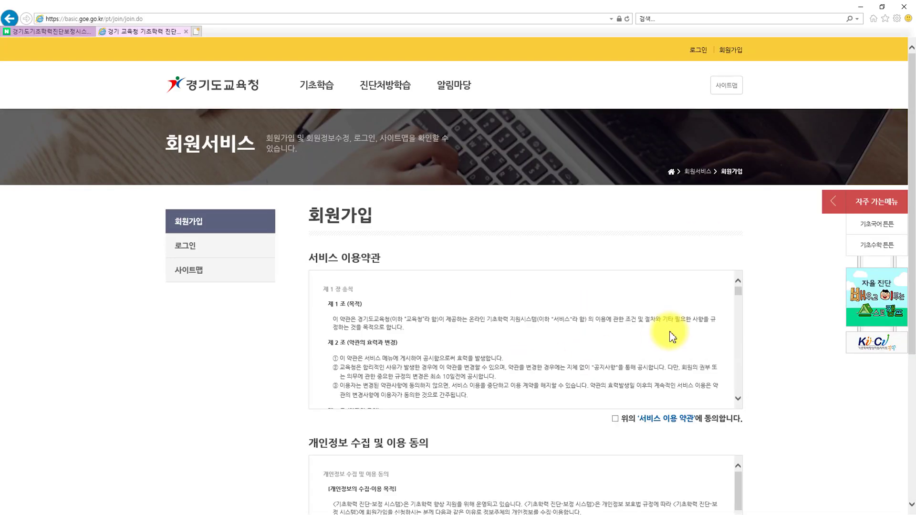
Agree to the service terms and the personal information collection terms, and continue to the member information form.
scroll(669, 333, "down", 1)
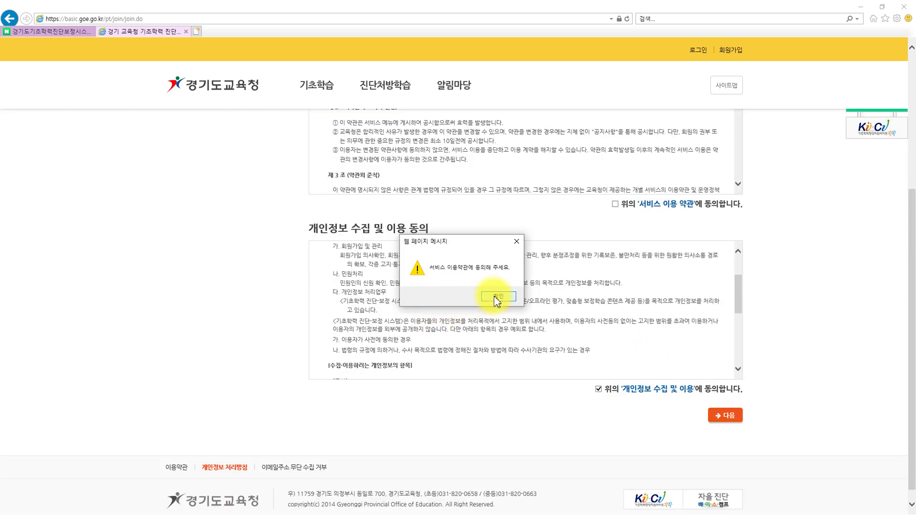
left_click(497, 300)
left_click(615, 204)
left_click(729, 417)
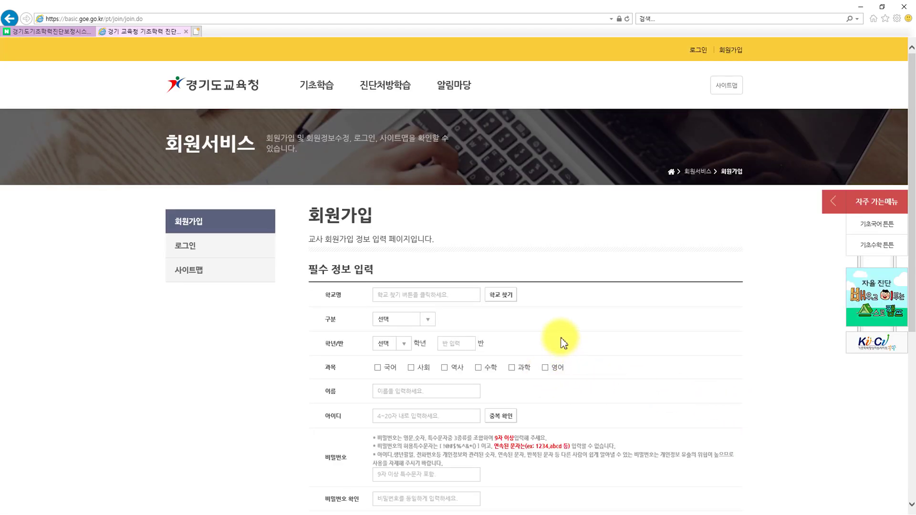
Search for the school 대하초등학교 and select it as the school in the sign-up form.
left_click(498, 300)
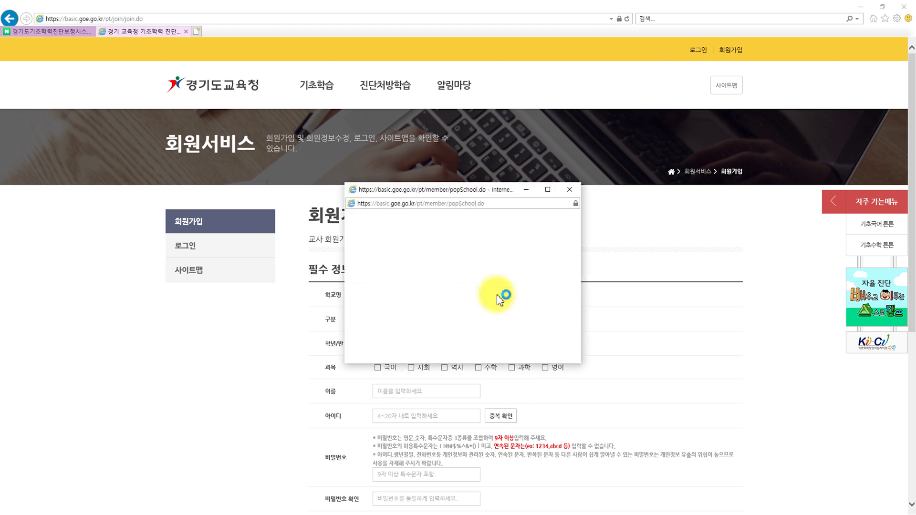
left_click(453, 268)
type("ㄷ")
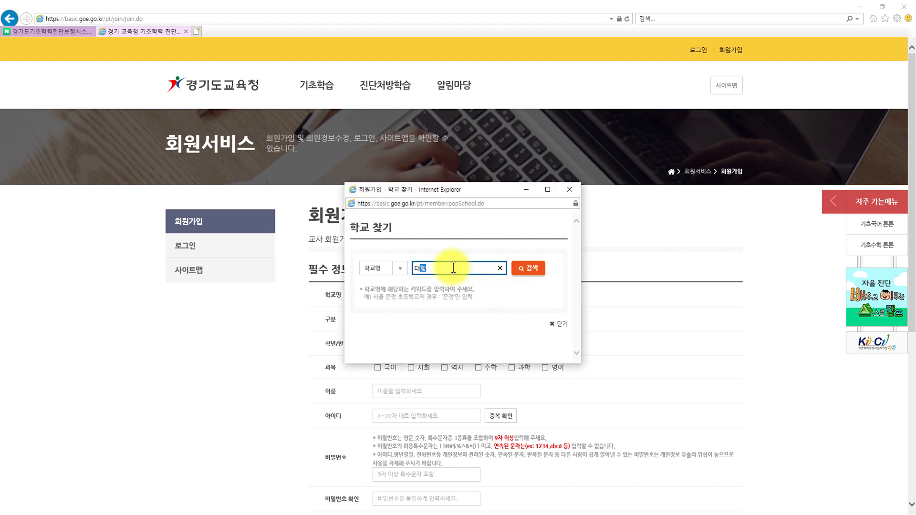
type("하초등학교")
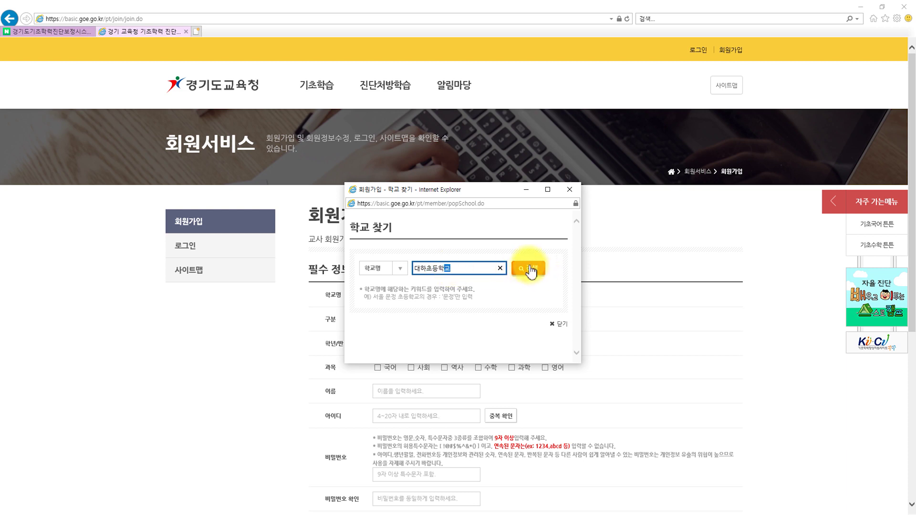
left_click(531, 270)
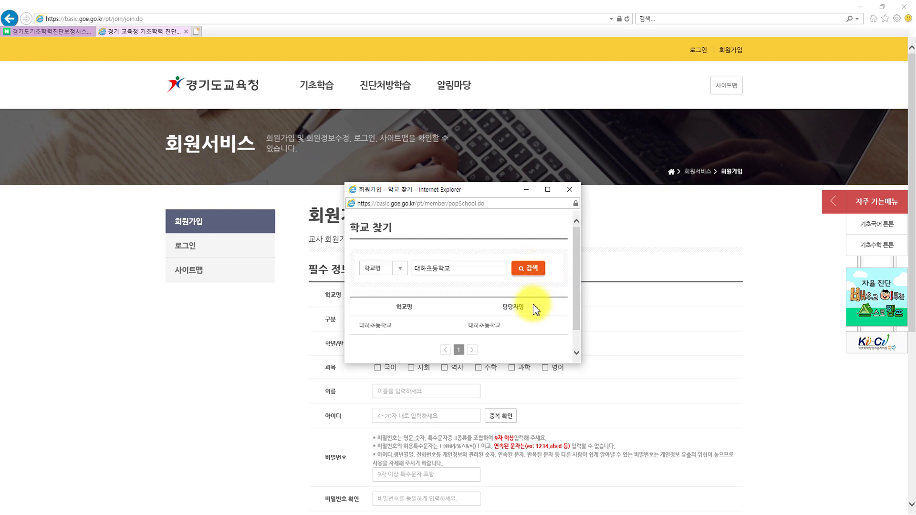
left_click(488, 329)
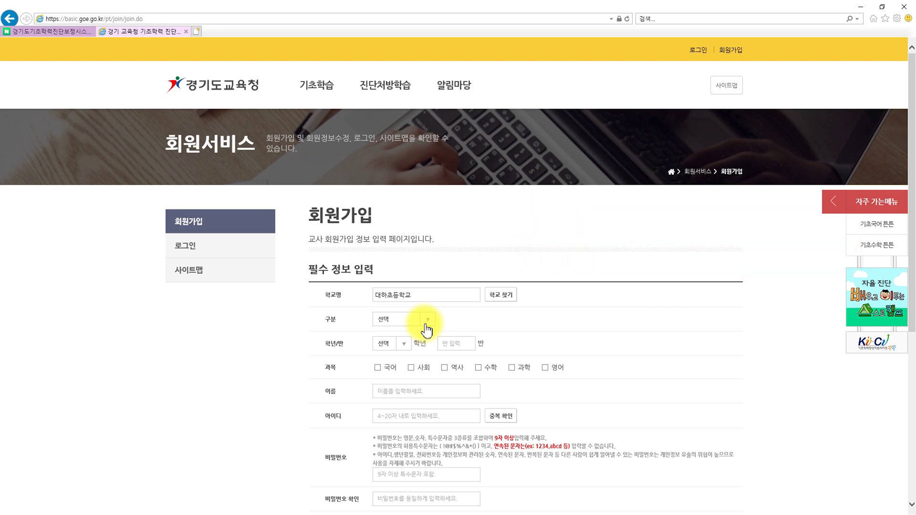
Choose 담임교사 as the teacher type and submit the completed sign-up form.
left_click(427, 319)
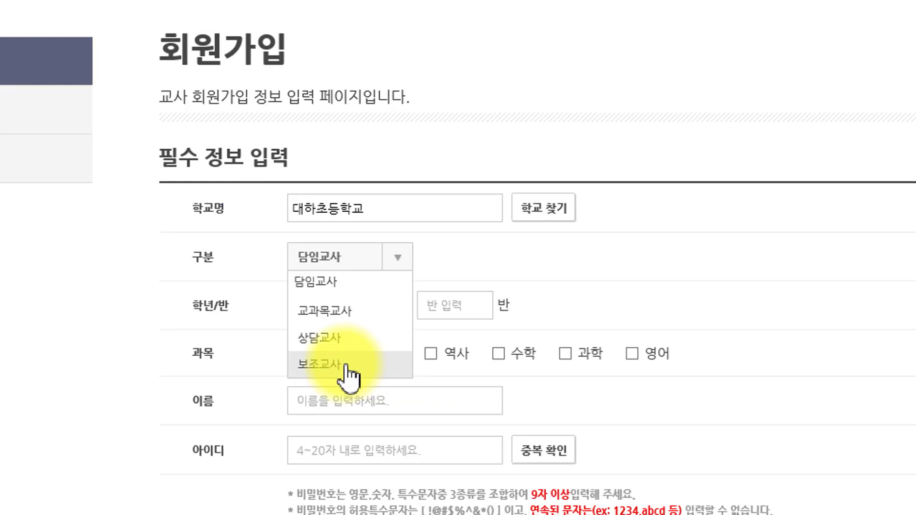
left_click(339, 283)
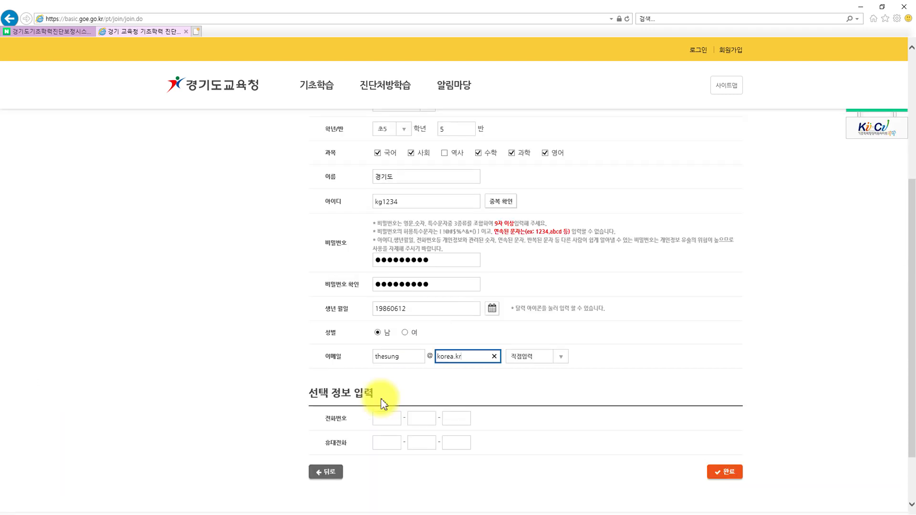
left_click(726, 473)
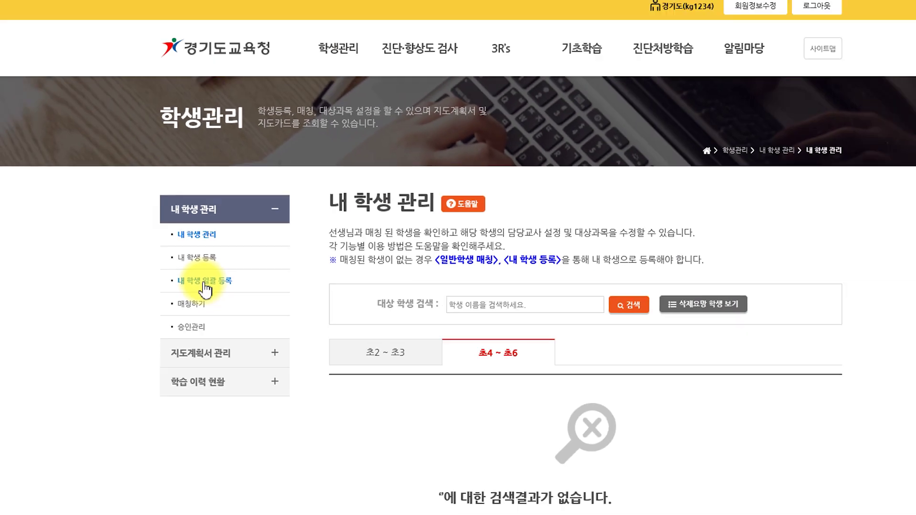
Register a student individually in grade 초5, class 5, number 1 with the student's name, confirming the guardian's consent.
left_click(197, 237)
left_click(441, 279)
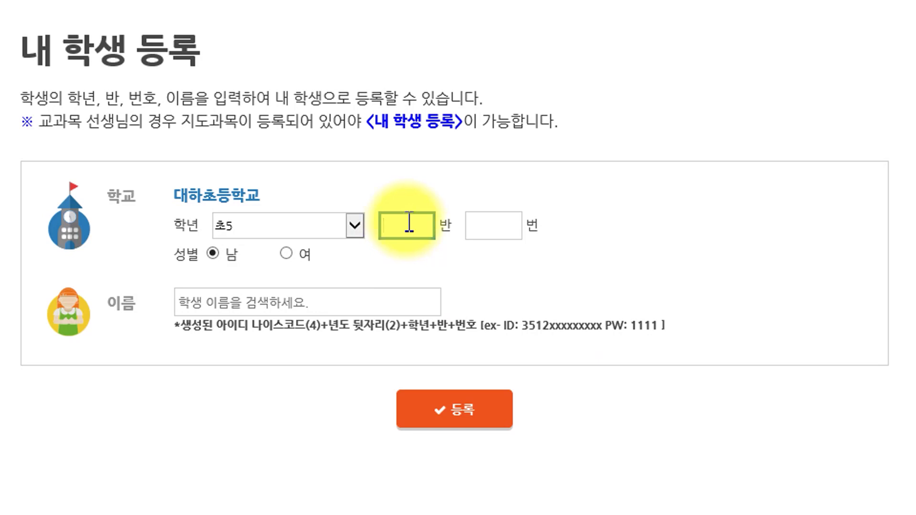
type("5")
left_click(491, 224)
type("1")
left_click(266, 300)
type("성남")
left_click(430, 399)
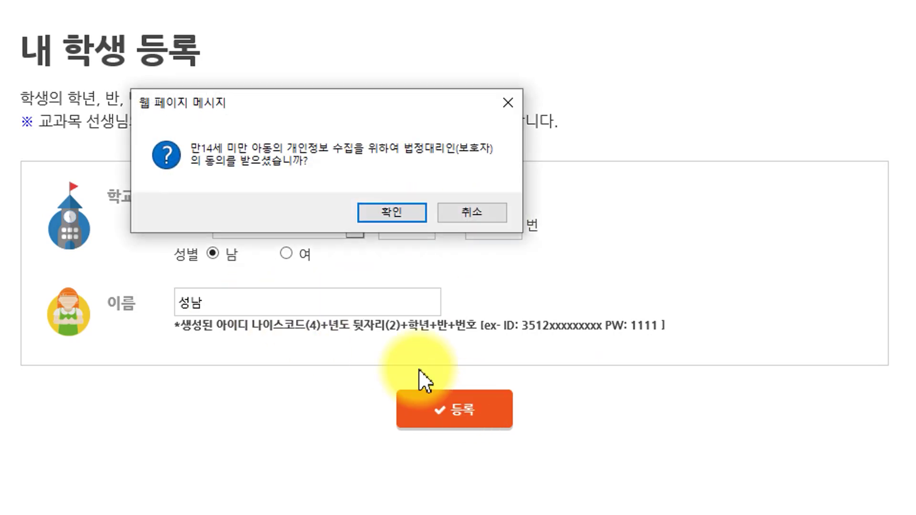
left_click(391, 210)
left_click(472, 139)
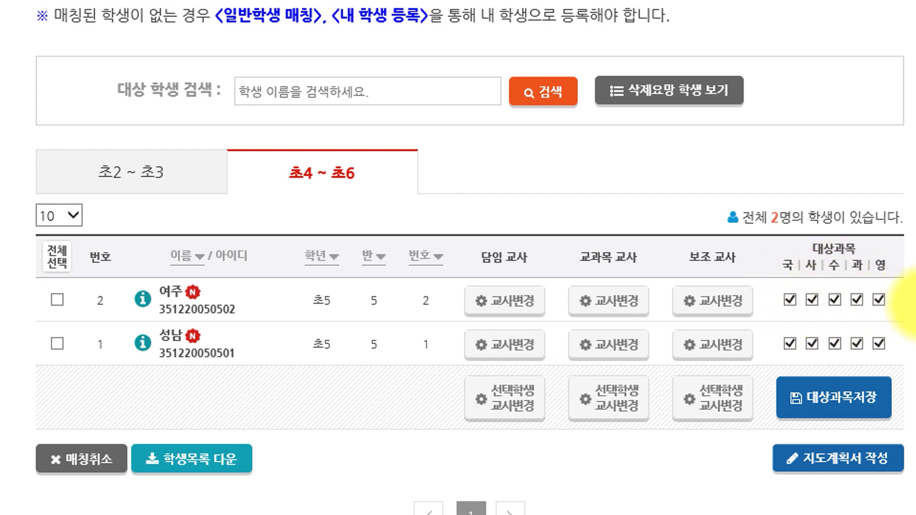
Exclude 국어 and 과학 from the target subjects of student number 1 and save the target subjects.
left_click(790, 344)
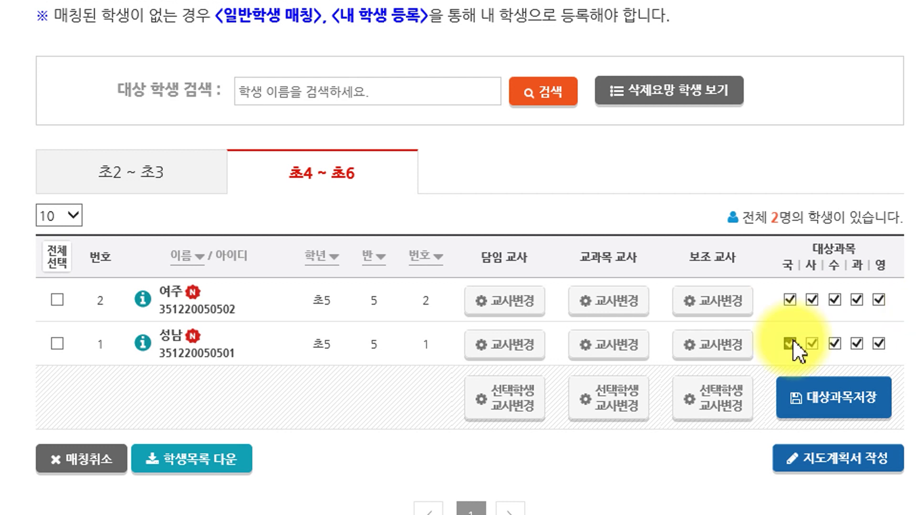
left_click(857, 343)
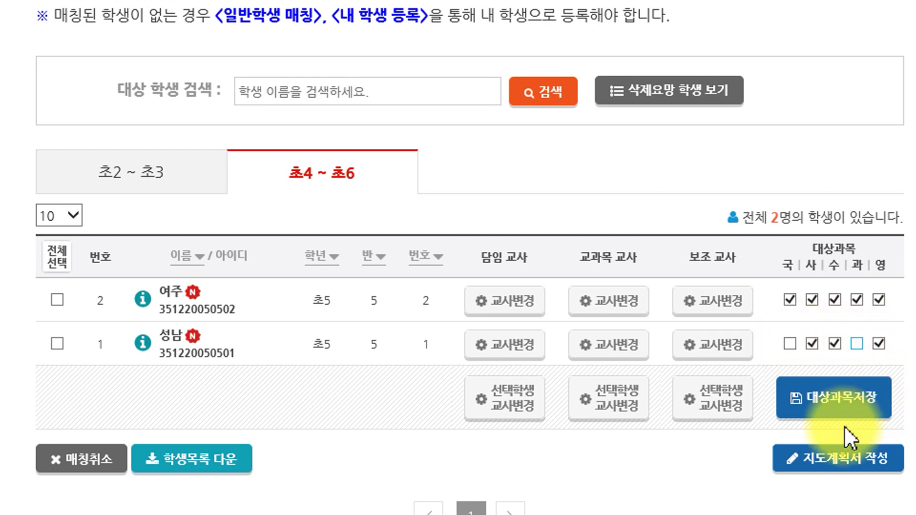
left_click(830, 410)
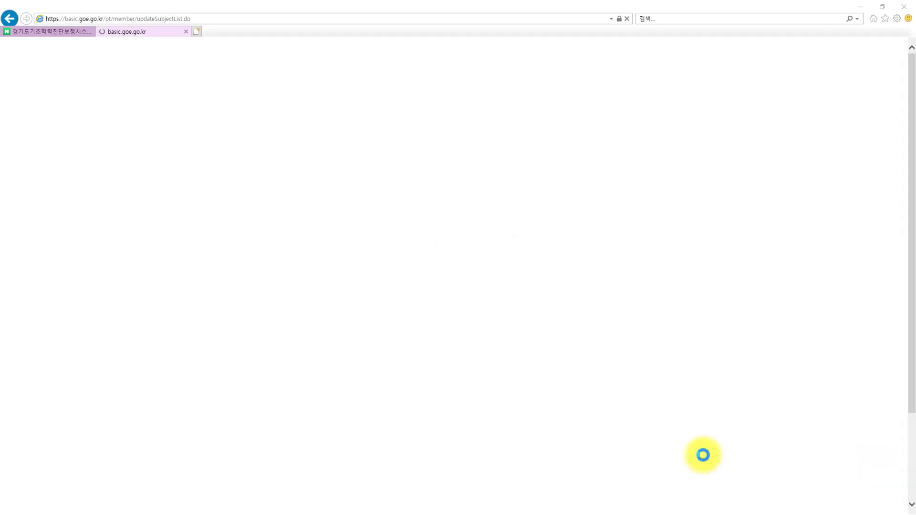
left_click(485, 297)
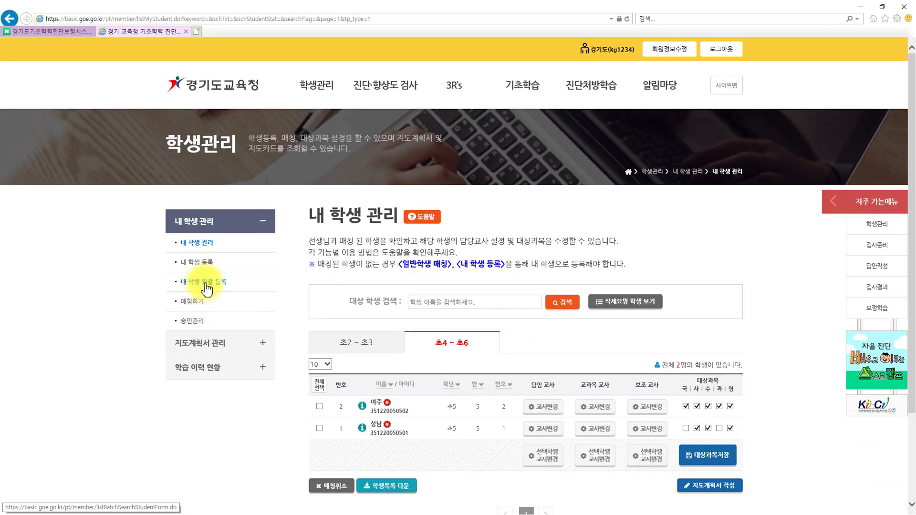
Open the bulk student registration (내 학생 일괄 등록) and accept its personal information consent notice.
left_click(205, 284)
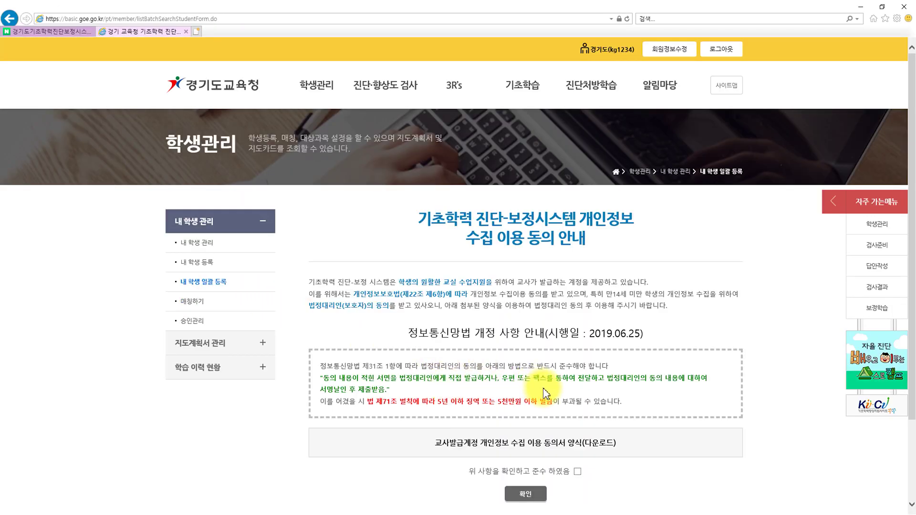
left_click(577, 472)
left_click(526, 494)
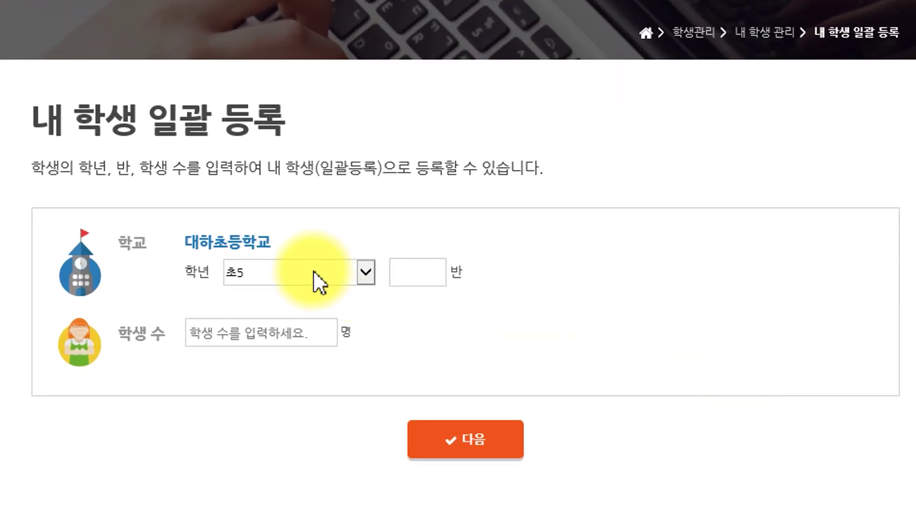
Set up the bulk registration for class 5 with 3 students, confirming the guardians' consent.
left_click(417, 271)
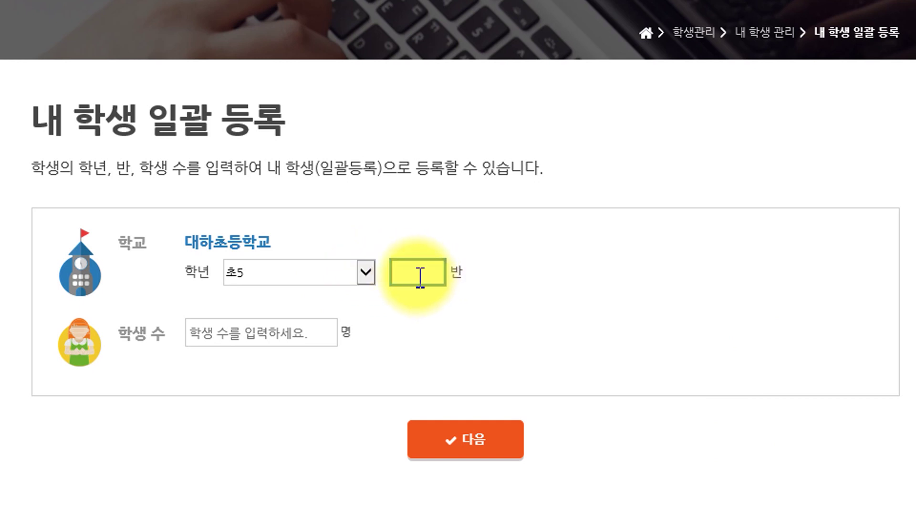
type("5")
left_click(268, 334)
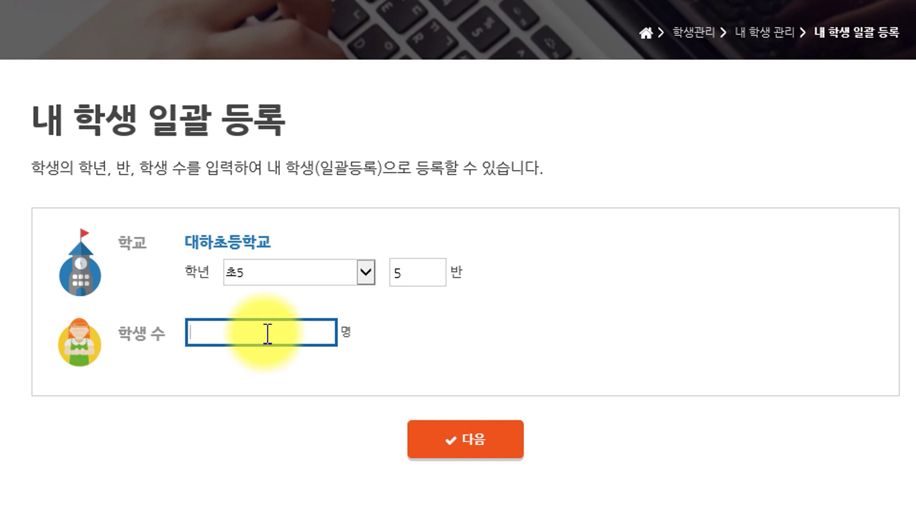
type("3")
left_click(474, 437)
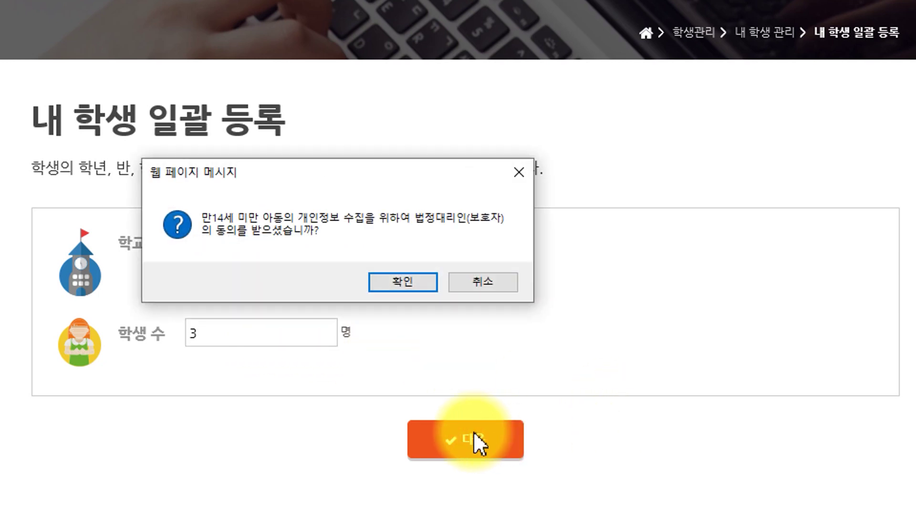
left_click(401, 281)
Enter the names of the three students in the bulk registration table.
left_click(618, 309)
type("ㄱ")
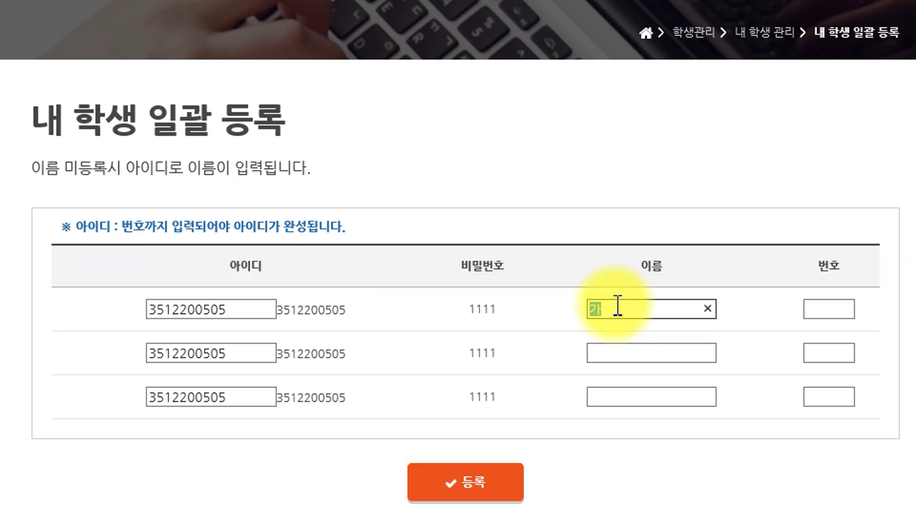
type("가평")
left_click(616, 353)
type("안성")
left_click(619, 397)
type("ㅇ")
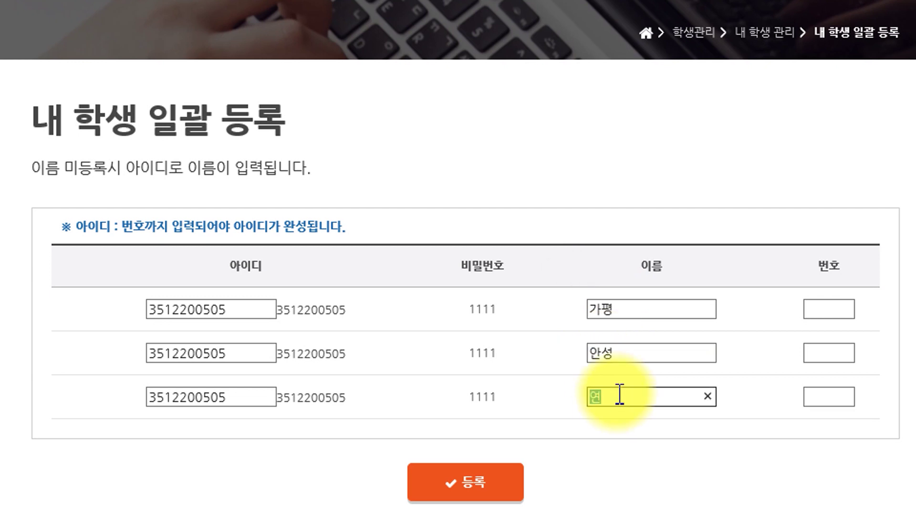
type("연천")
Assign the student numbers 3, 4 and 5 to the three rows and register the students.
left_click(832, 308)
type("3")
left_click(830, 348)
type("4")
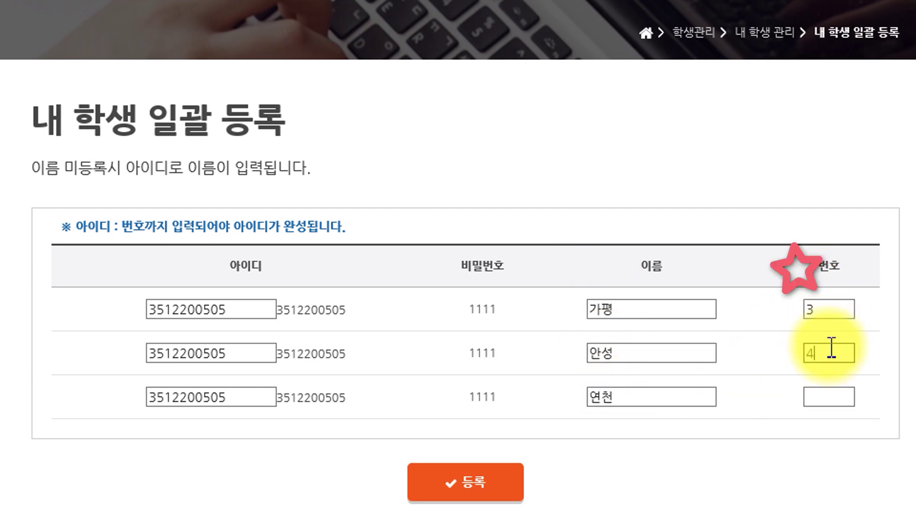
left_click(814, 400)
type("5")
left_click(446, 492)
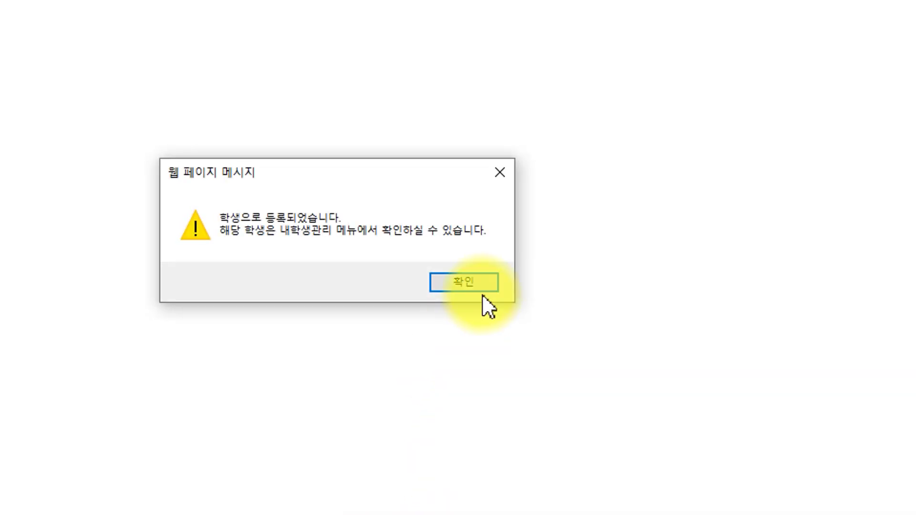
left_click(482, 290)
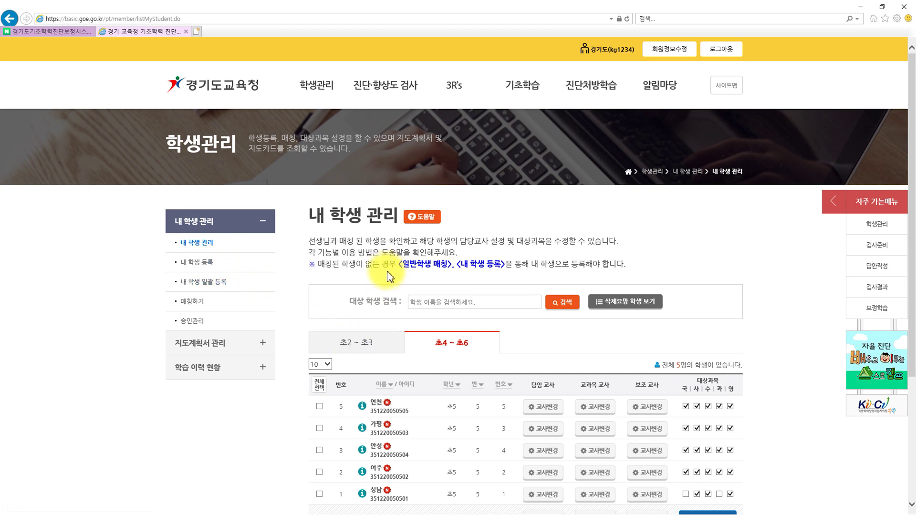
Open the test paper distribution (검사지 배포) for student number 1 on the 검사 준비 page.
scroll(390, 276, "down", 3)
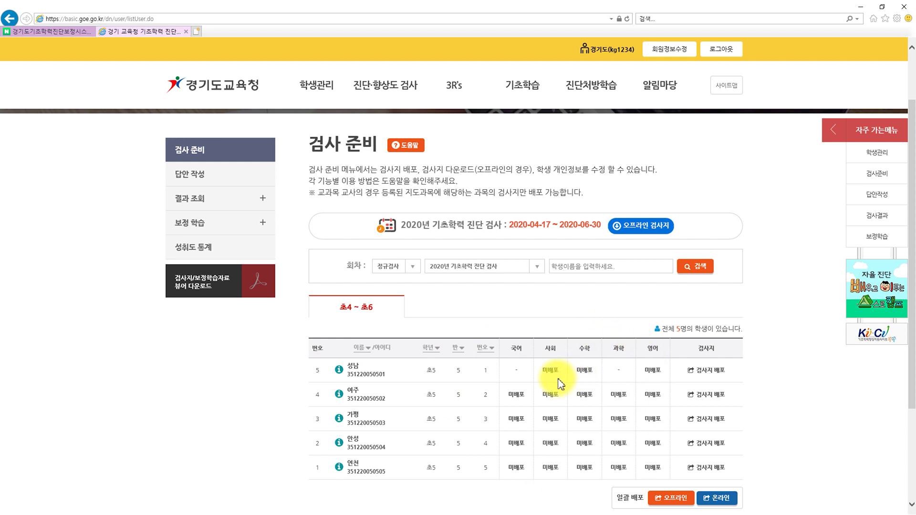
left_click(709, 373)
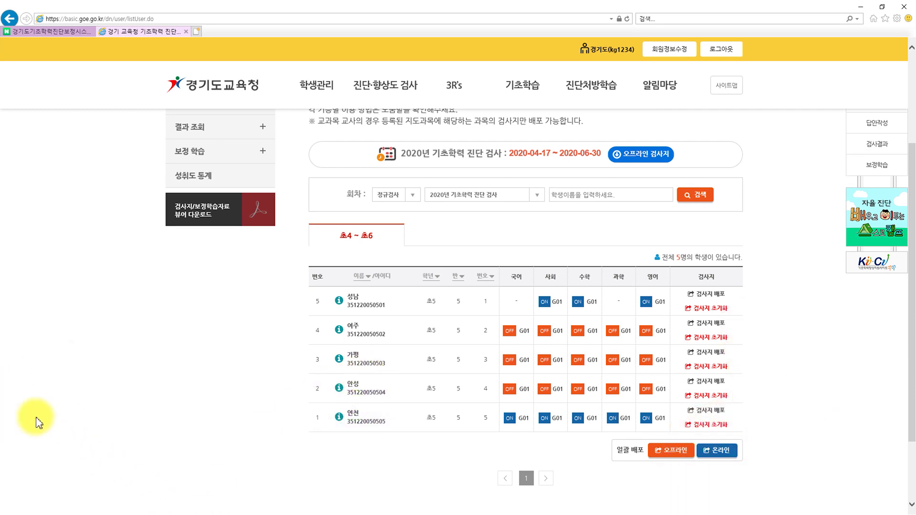
Open the details of student number 1 for editing and enter a new account ID.
mouse_move(339, 303)
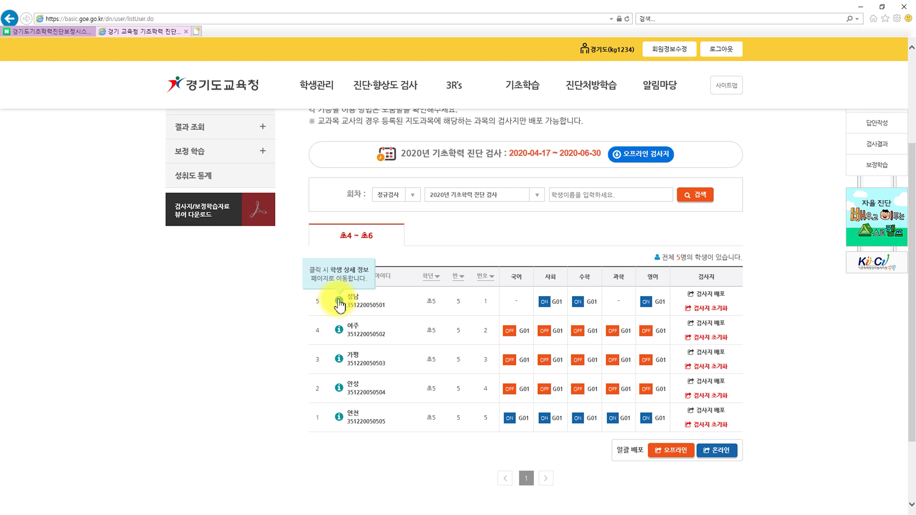
left_click(339, 304)
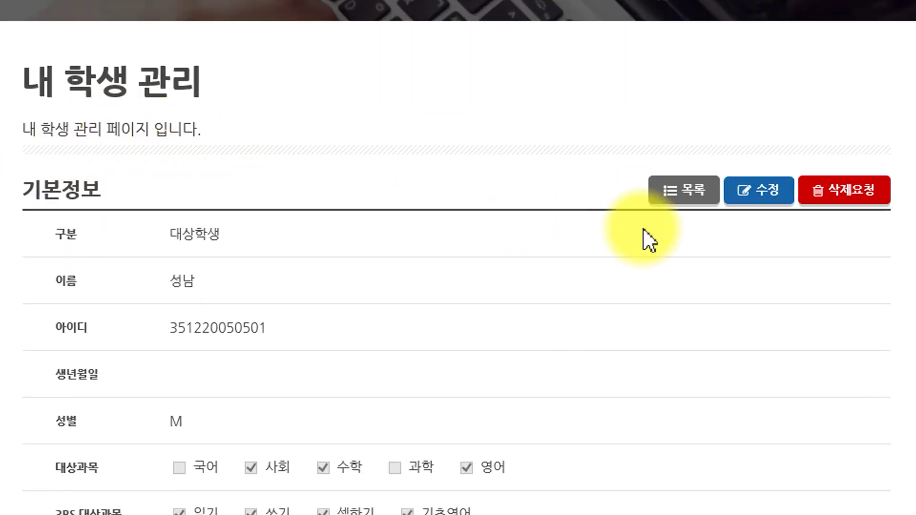
left_click(768, 198)
type("kg01")
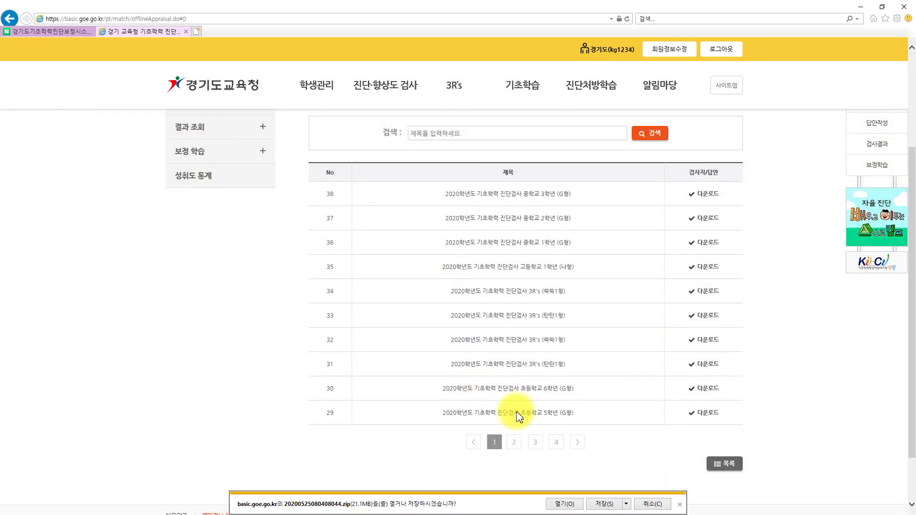
Open the downloaded test paper archive 20200525080408044.zip in Bandizip and view the required-reading notice PDF on the elementary diagnostic test and copyright.
left_click(554, 504)
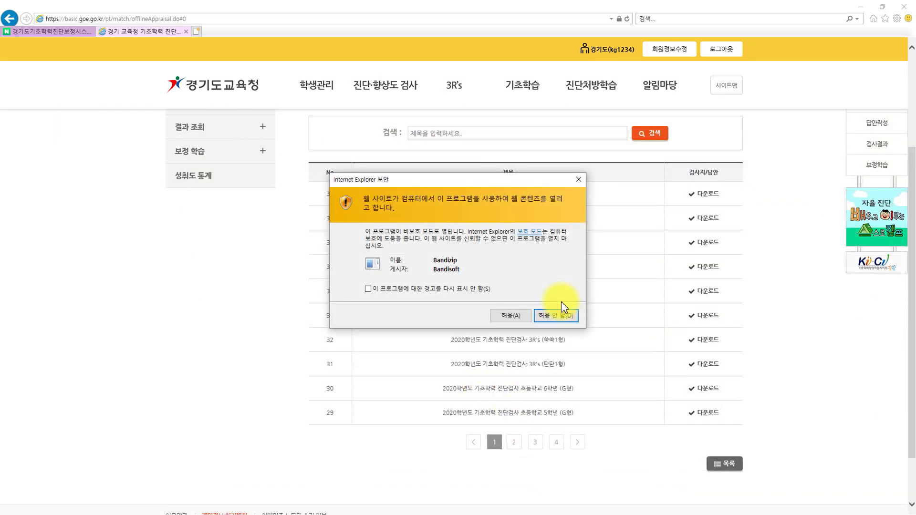
left_click(511, 315)
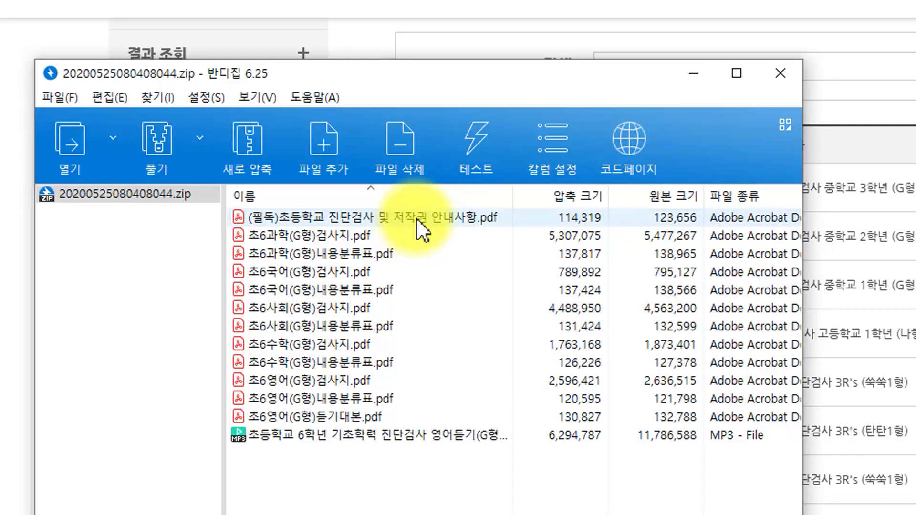
double_click(419, 224)
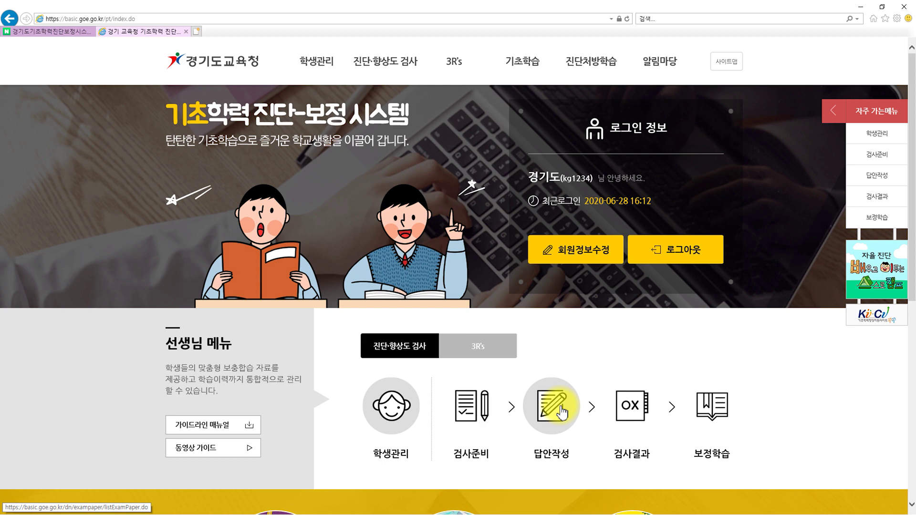
Open the Korean (국어) answer sheet of student number 2 from the 답안 작성 page.
left_click(561, 411)
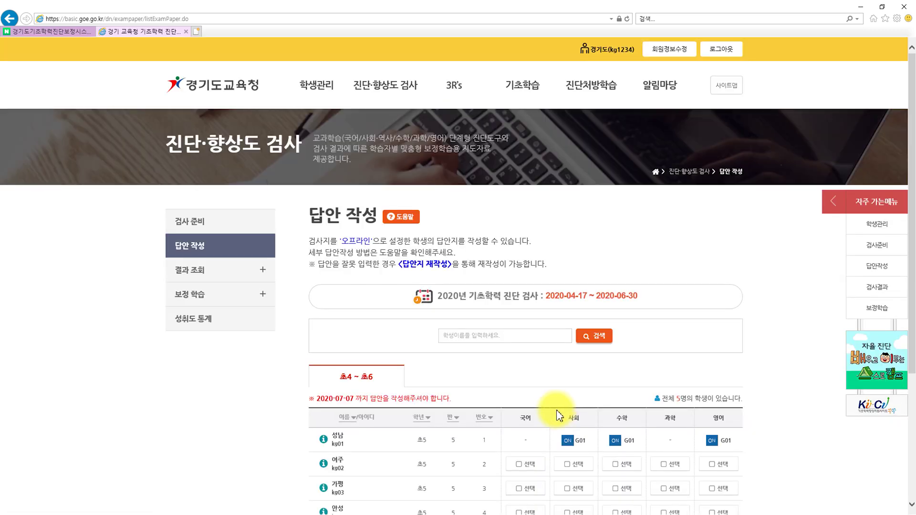
scroll(559, 411, "down", 2)
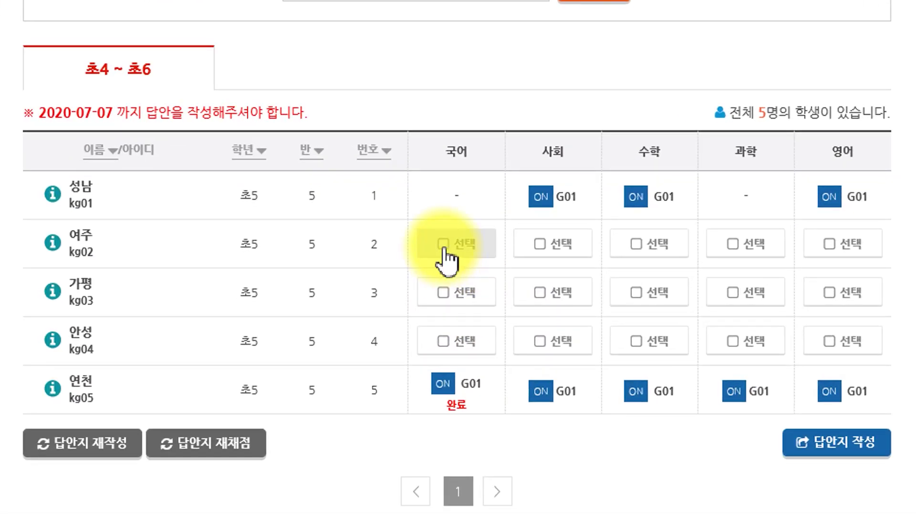
left_click(444, 250)
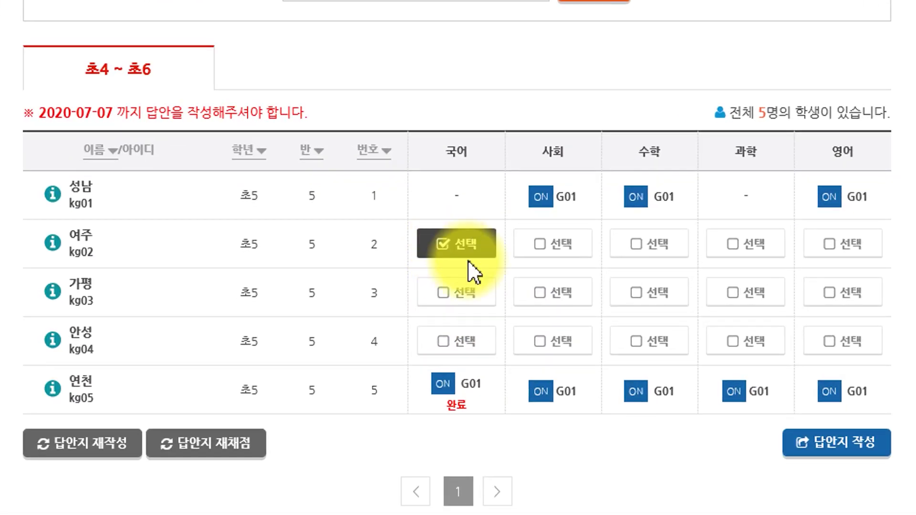
left_click(859, 453)
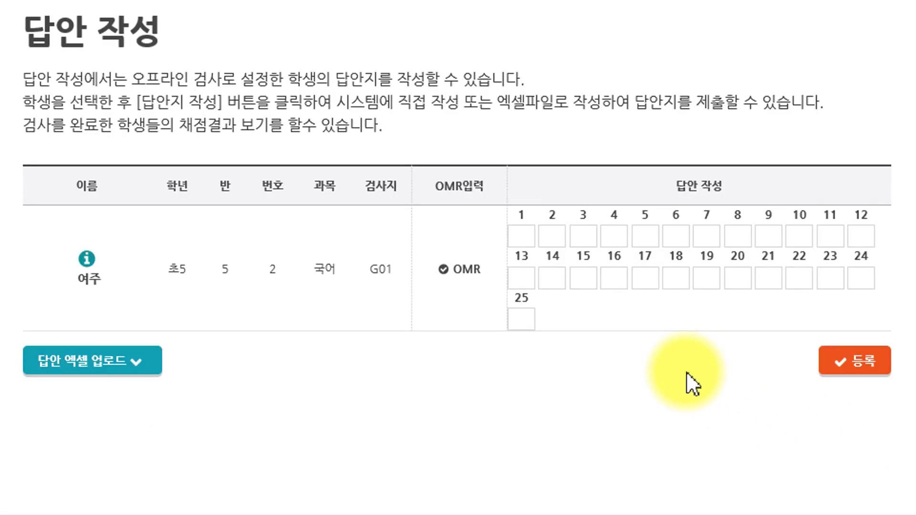
left_click_drag(710, 374, 572, 398)
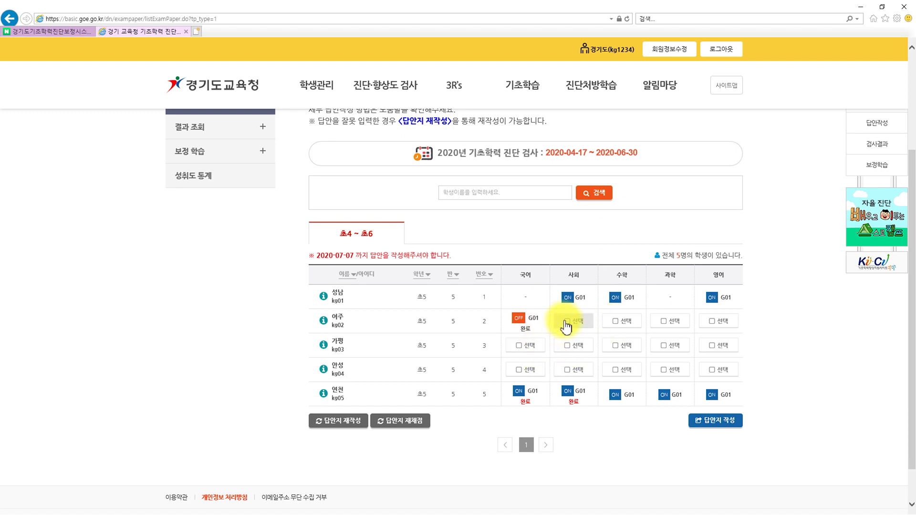
Select 사회, 수학, 과학 and 영어 for student number 2 and open their answer sheets for entry.
left_click(568, 321)
left_click(613, 326)
left_click(671, 325)
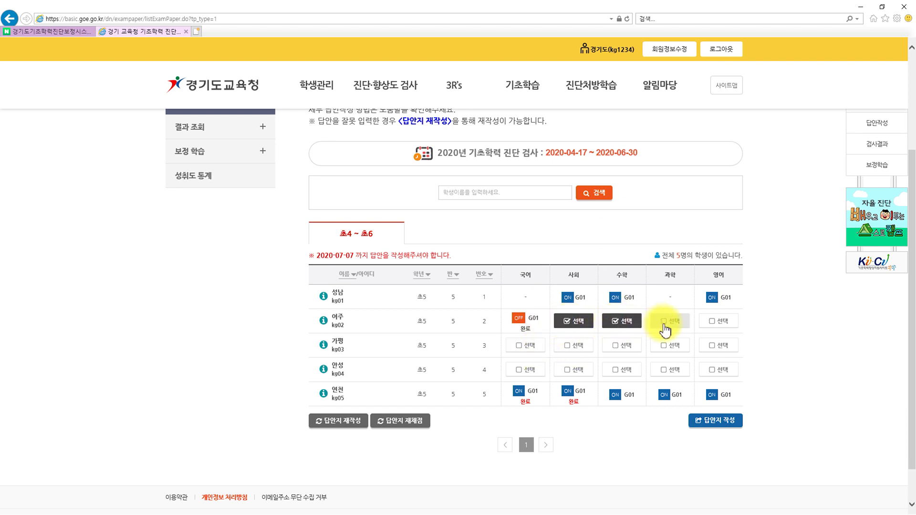
left_click(717, 324)
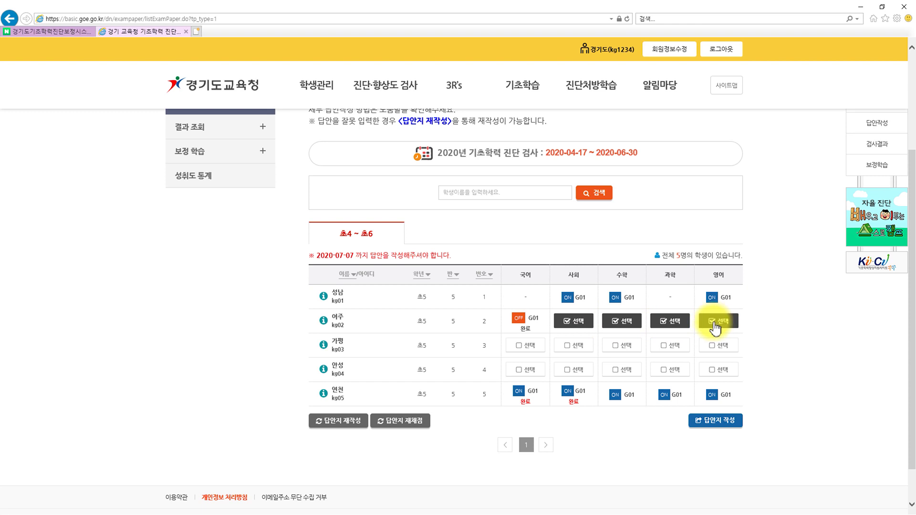
left_click(721, 422)
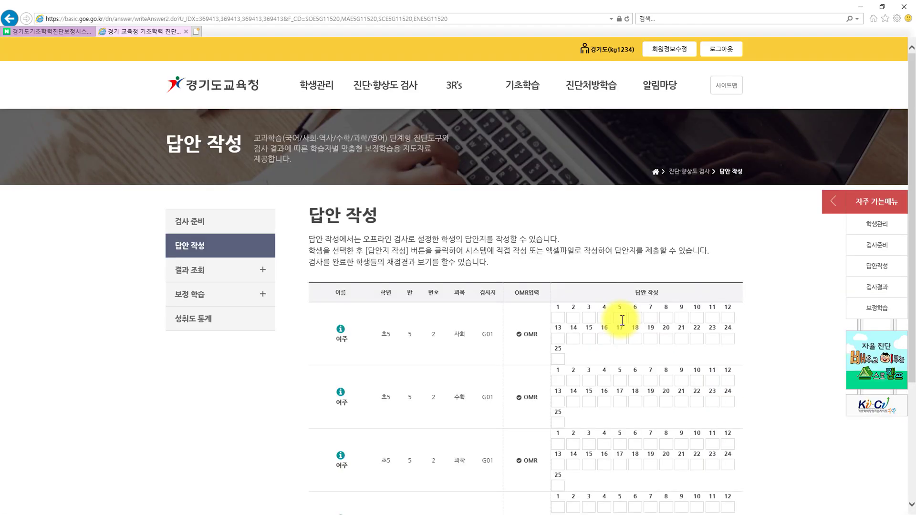
scroll(618, 322, "down", 2)
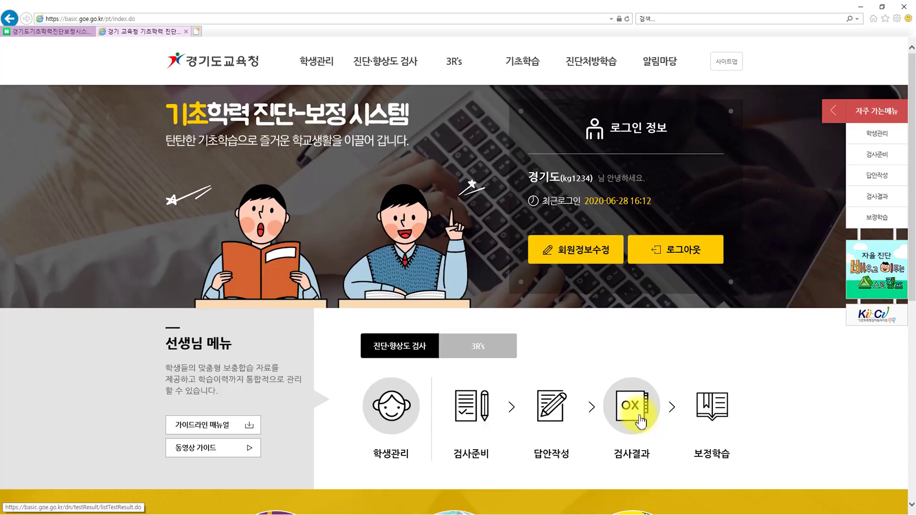
Go to the test results (검사결과) and open the report card (성적표) of student number 1.
left_click(640, 419)
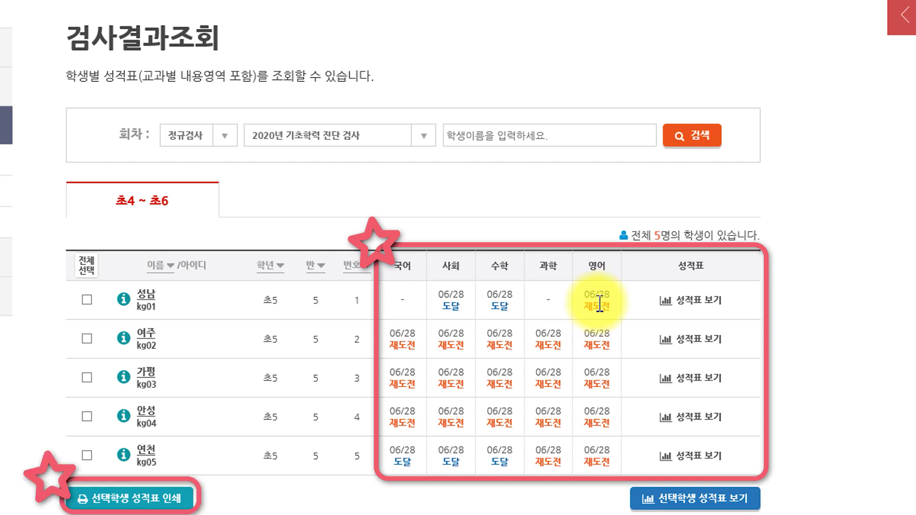
scroll(600, 306, "down", 2)
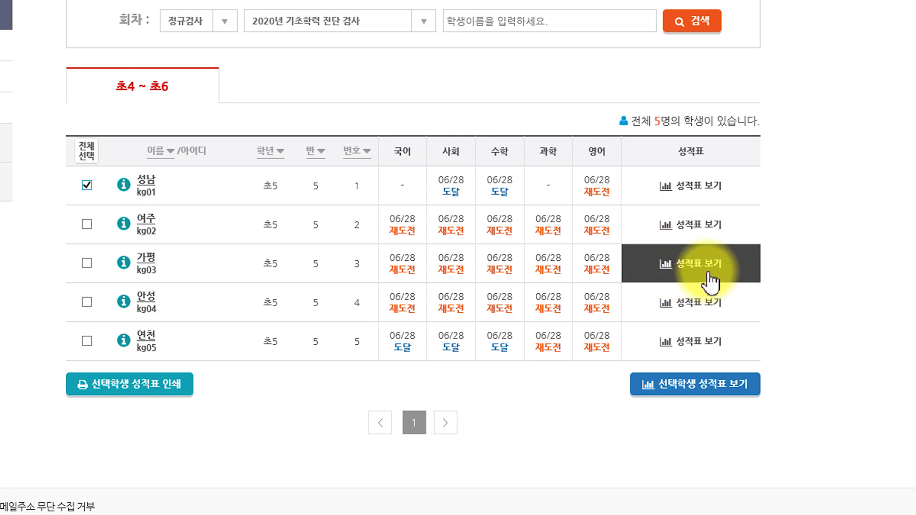
left_click(700, 195)
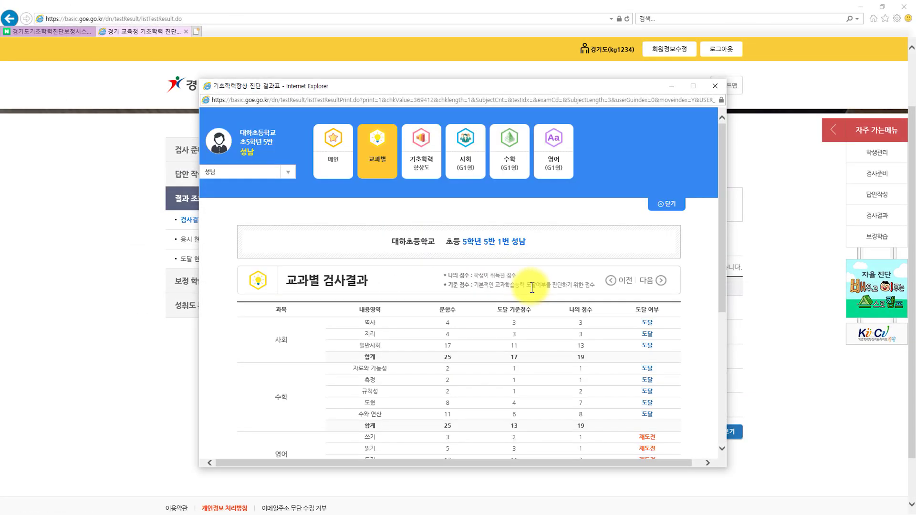
Examine the results by subject in the report card, then view its 기초학력 향상도 section.
scroll(582, 290, "down", 2)
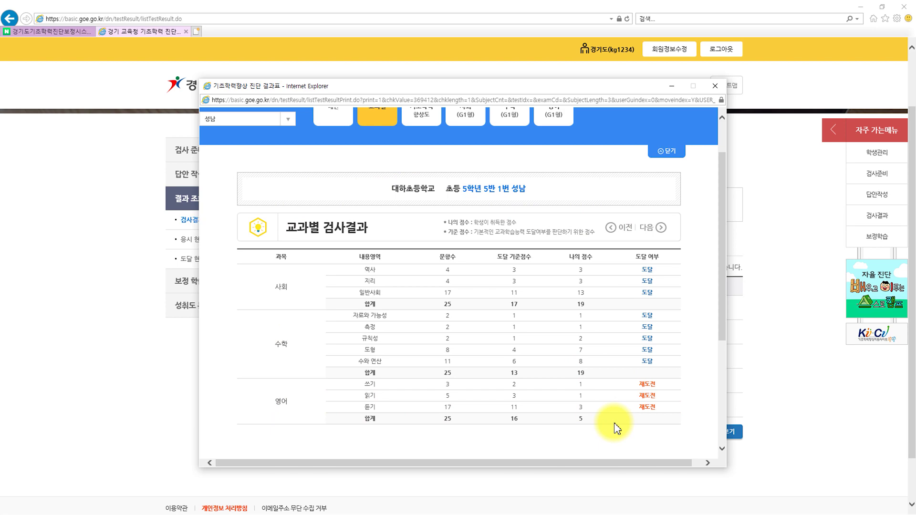
scroll(615, 427, "up", 2)
left_click(421, 151)
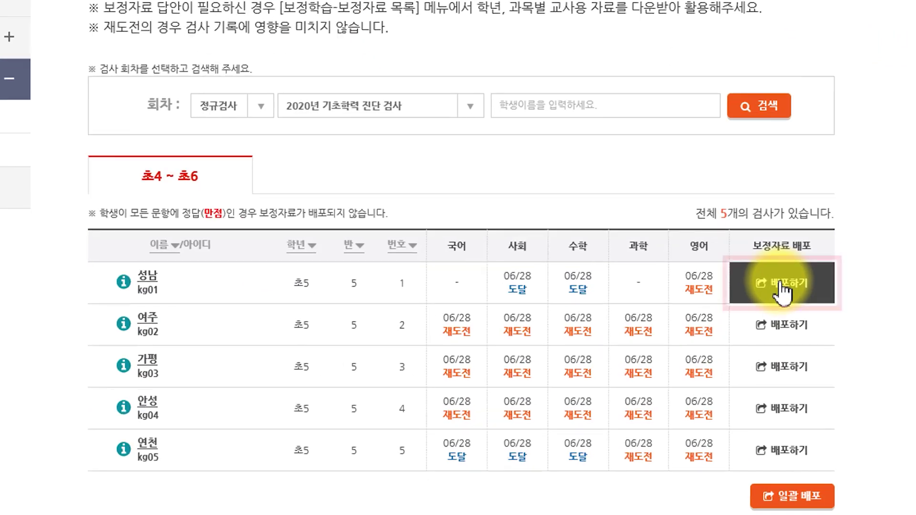
Distribute the remedial learning materials (보정자료) to students number 1 and 2.
left_click(782, 286)
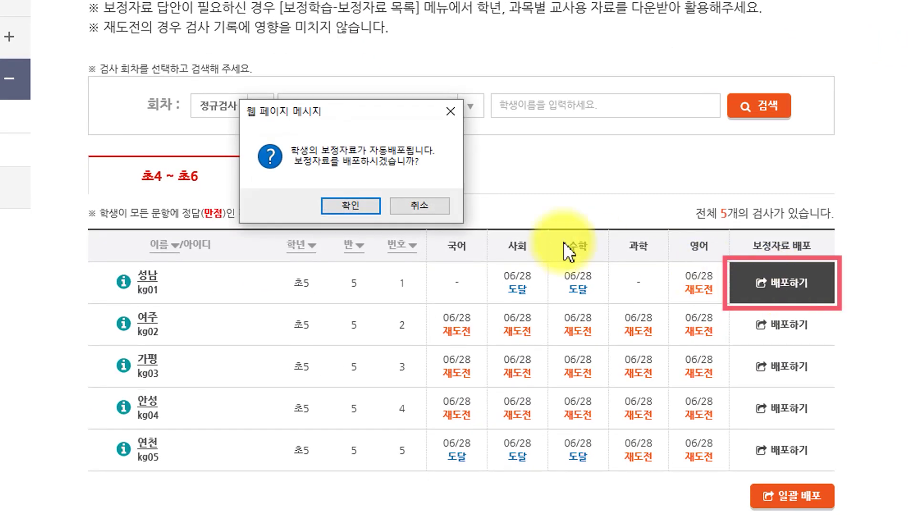
left_click(356, 199)
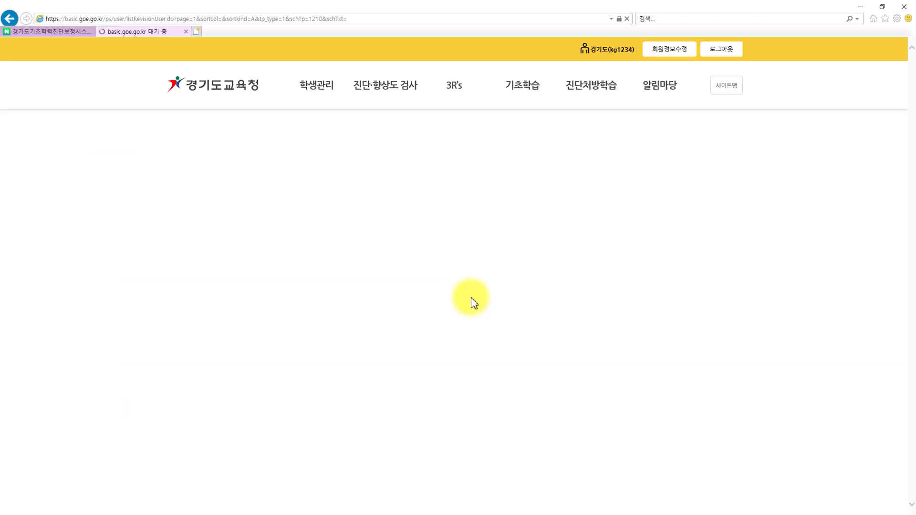
scroll(596, 377, "down", 2)
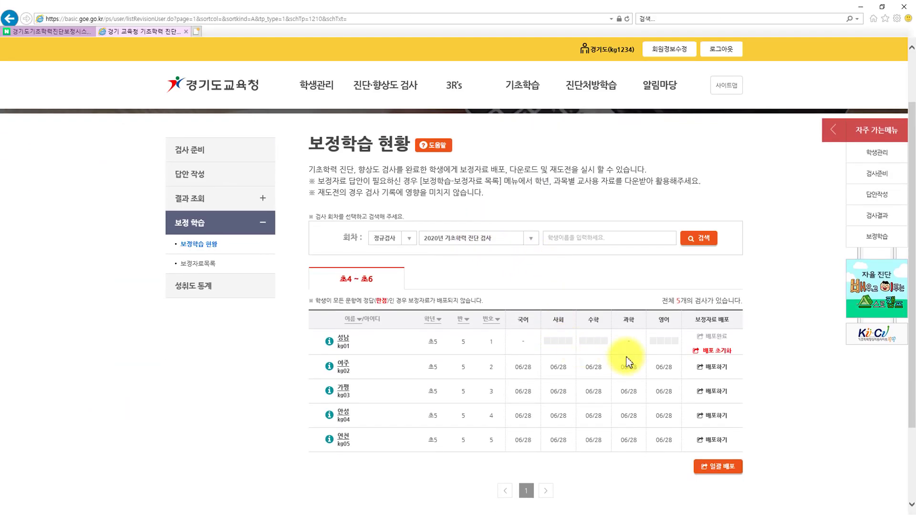
left_click(716, 367)
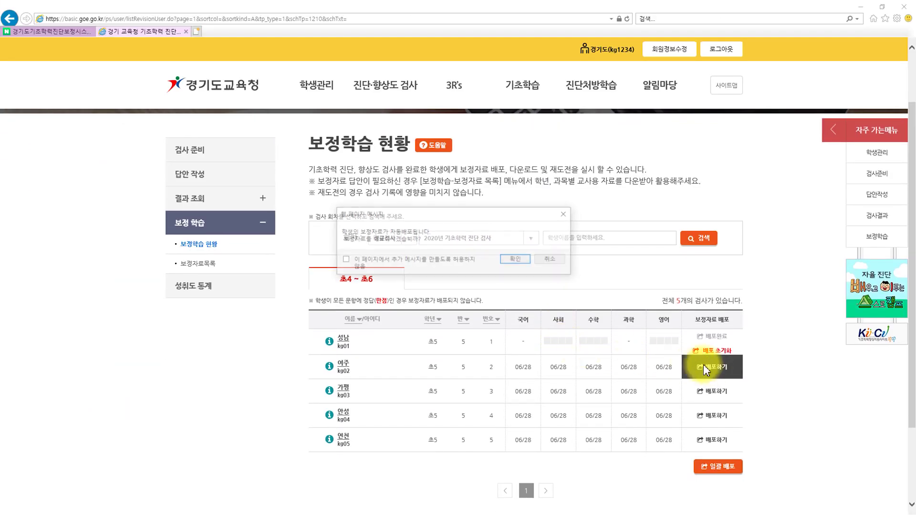
left_click(525, 259)
Show the 3R's test workflow in the teacher section of the home page.
scroll(534, 298, "down", 1)
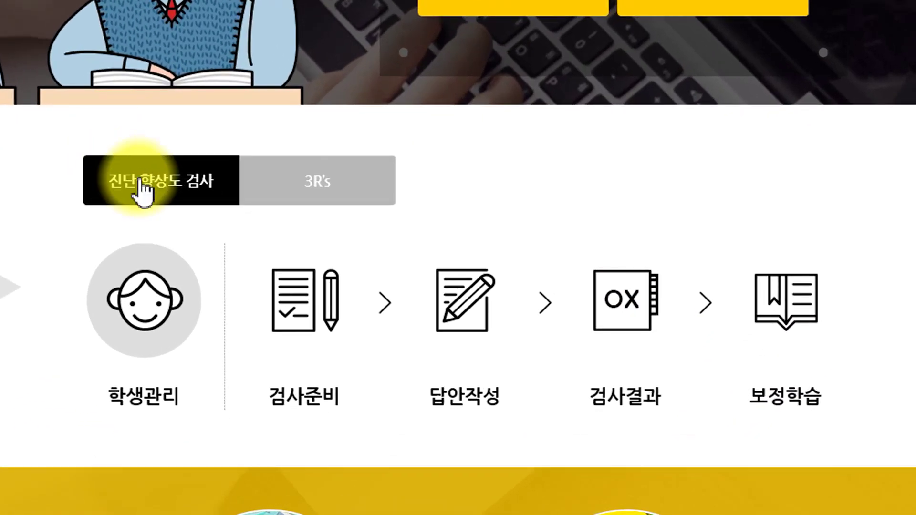
left_click(313, 184)
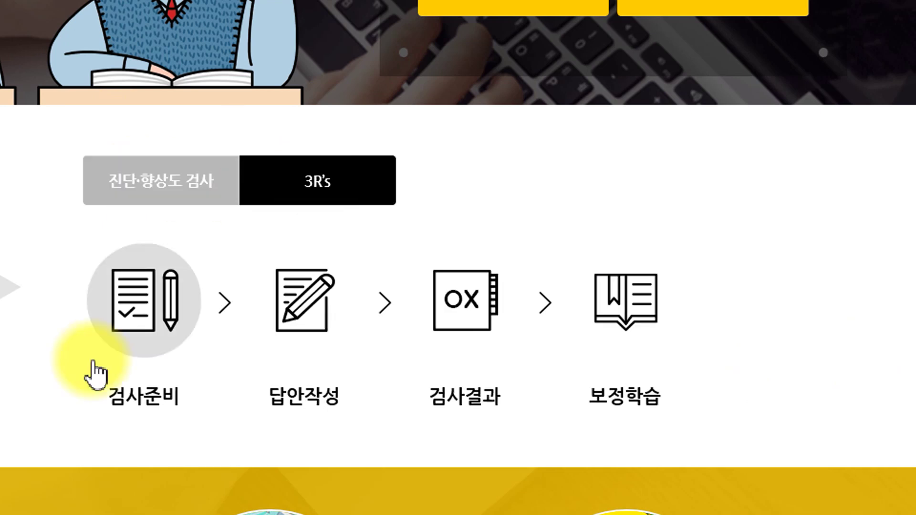